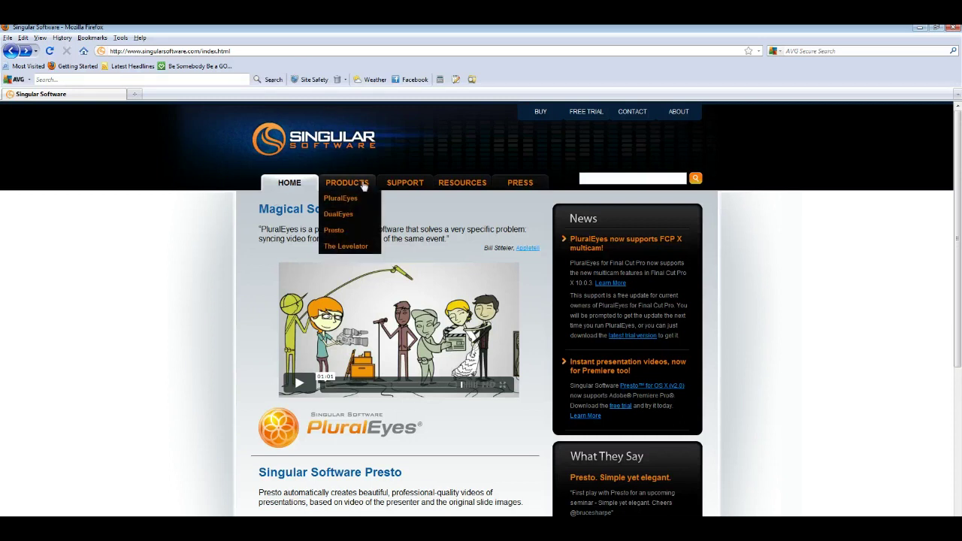
Step: Go to the PluralEyes product page from the Products menu on the Singular Software site
click(358, 197)
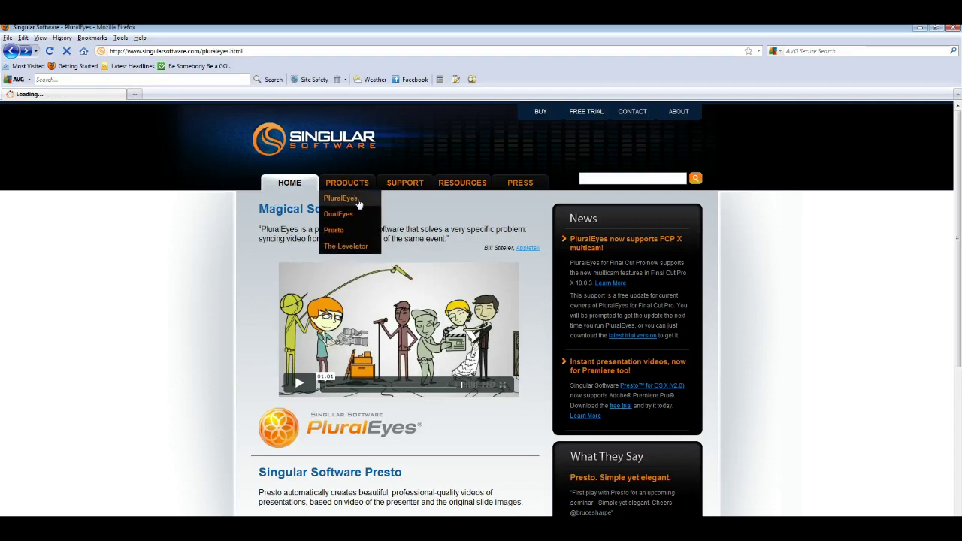
Step: Scroll the PluralEyes page down to the How PluralEyes Works section
scroll(455, 308, down, 3)
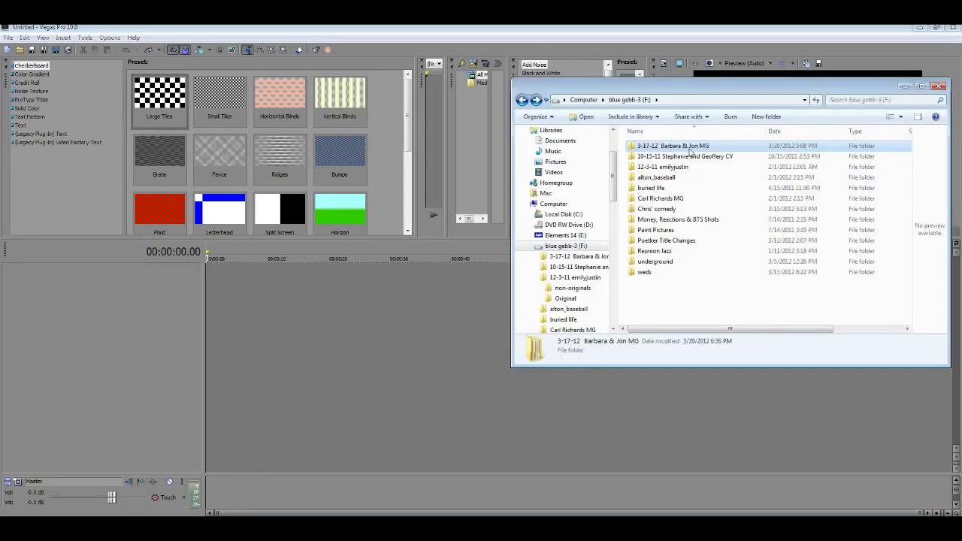
Step: Drag first-camera clips MVI_0001–MVI_0010 from Footage\Unlabeled 1 1-1 onto the Vegas timeline
double_click(688, 151)
double_click(682, 157)
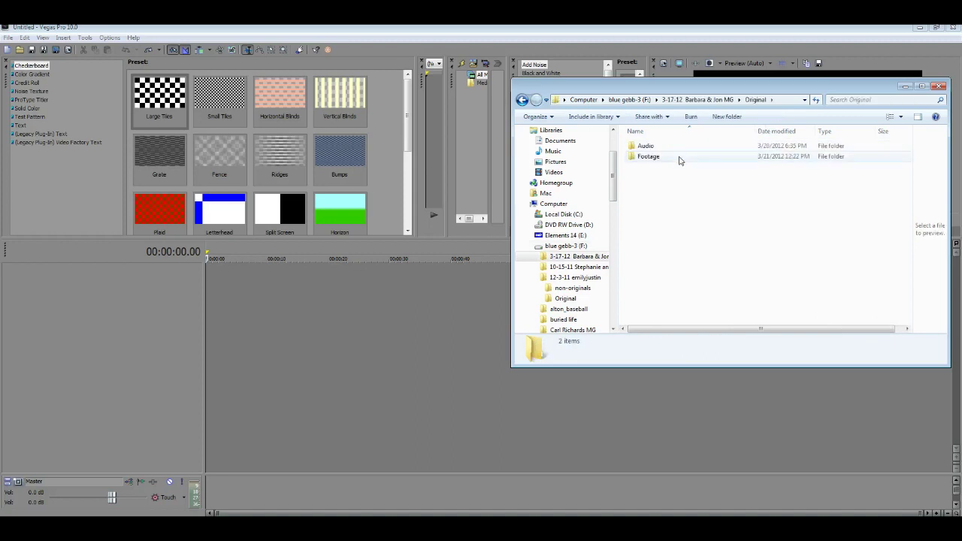
double_click(679, 230)
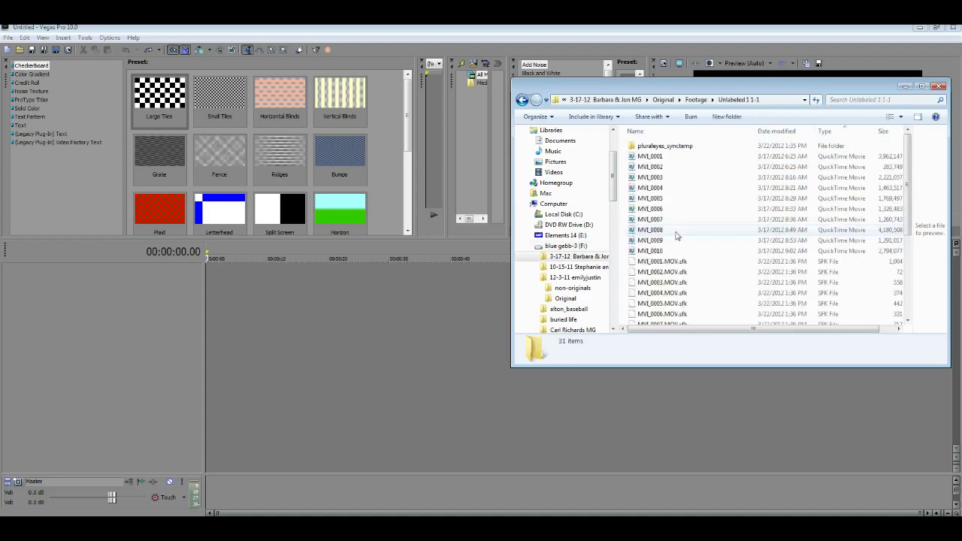
click(666, 165)
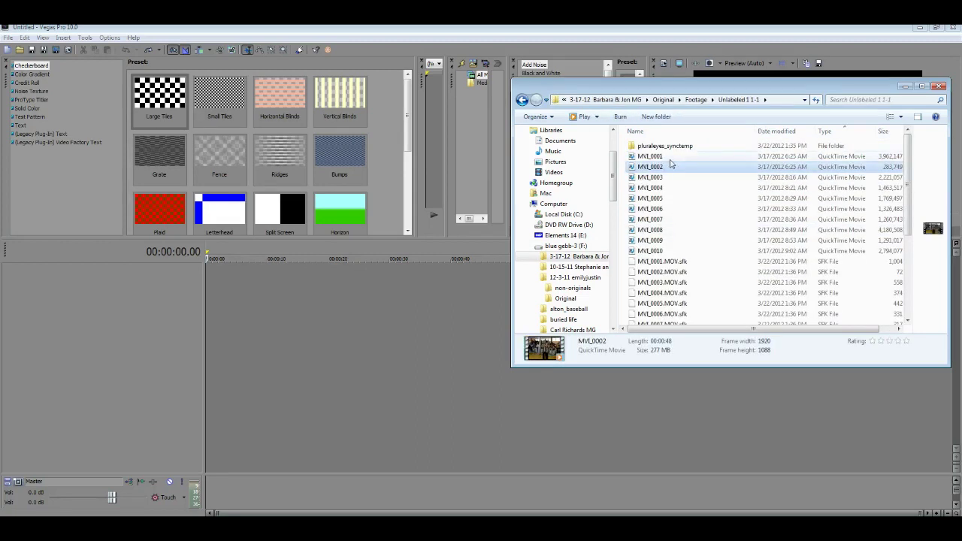
shift+click(651, 250)
drag(650, 251, 199, 310)
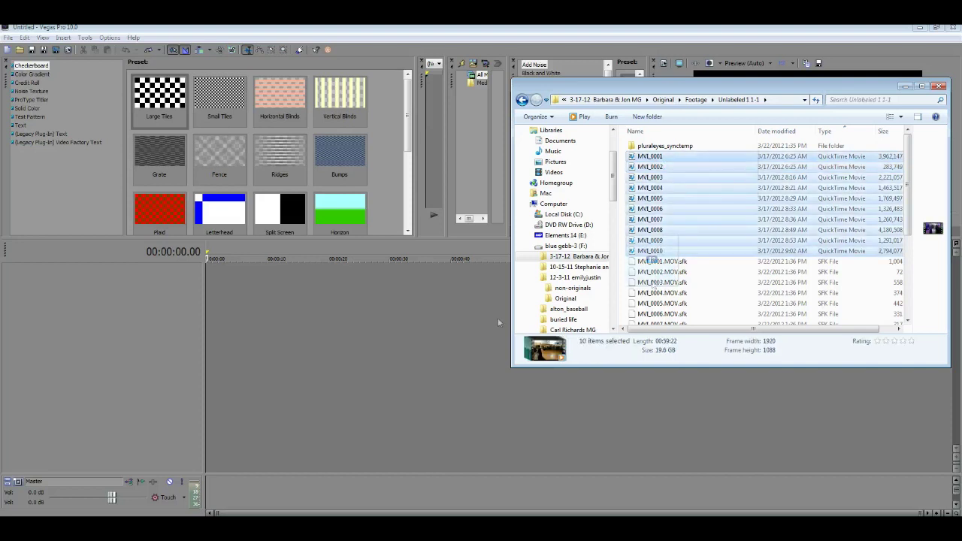
Step: Add second-camera clips MVI_8023–MVI_8032 from Unlabeled 2 1-1 on new tracks, then minimize Explorer
click(522, 100)
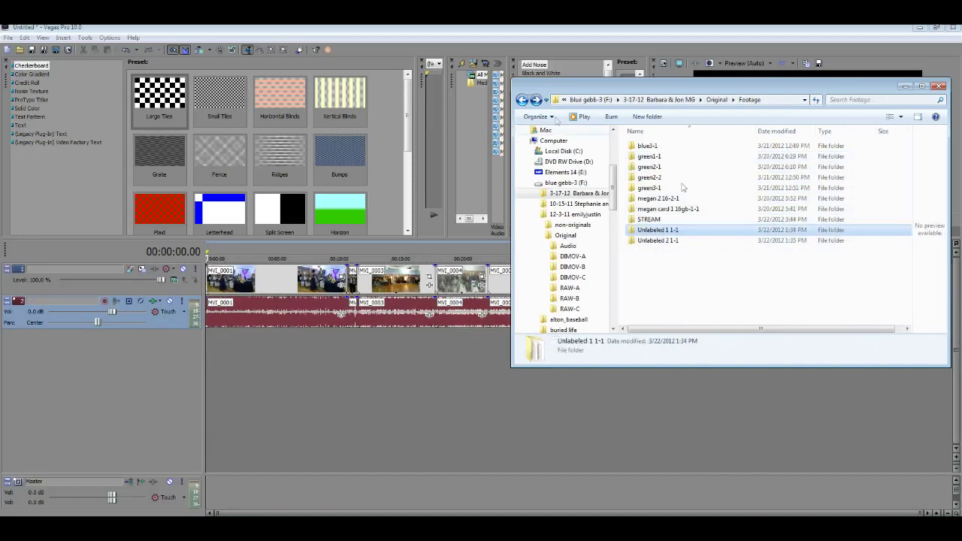
click(658, 241)
double_click(666, 240)
click(650, 156)
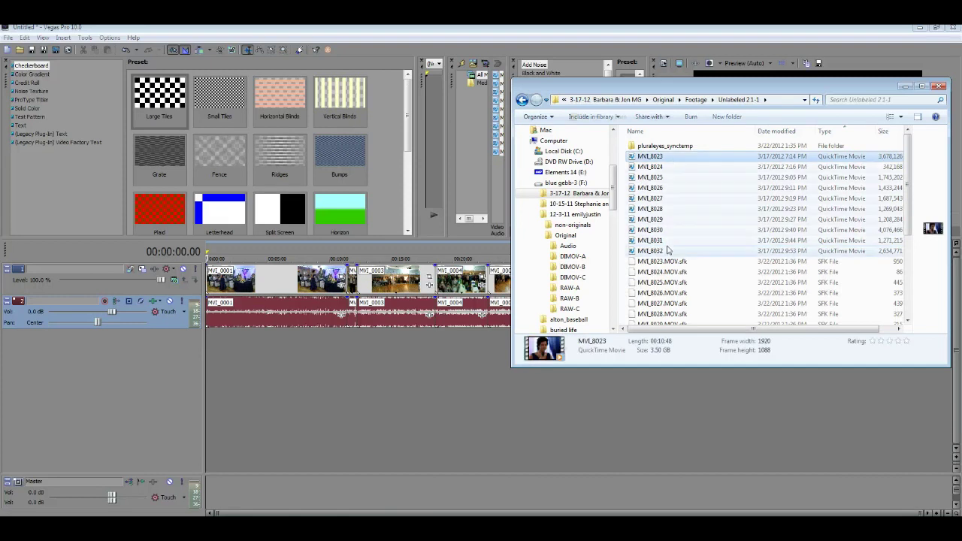
shift+click(650, 250)
drag(648, 162, 189, 381)
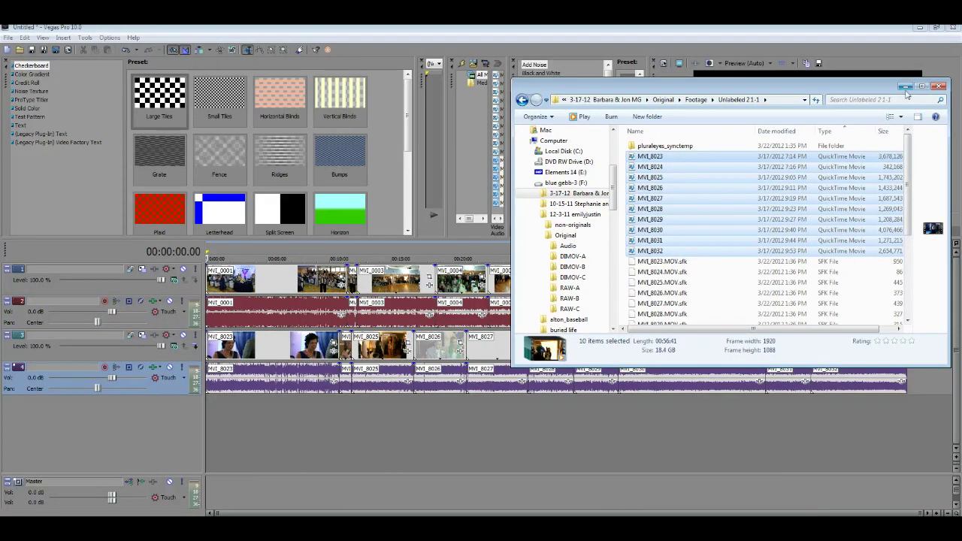
click(905, 88)
key(End)
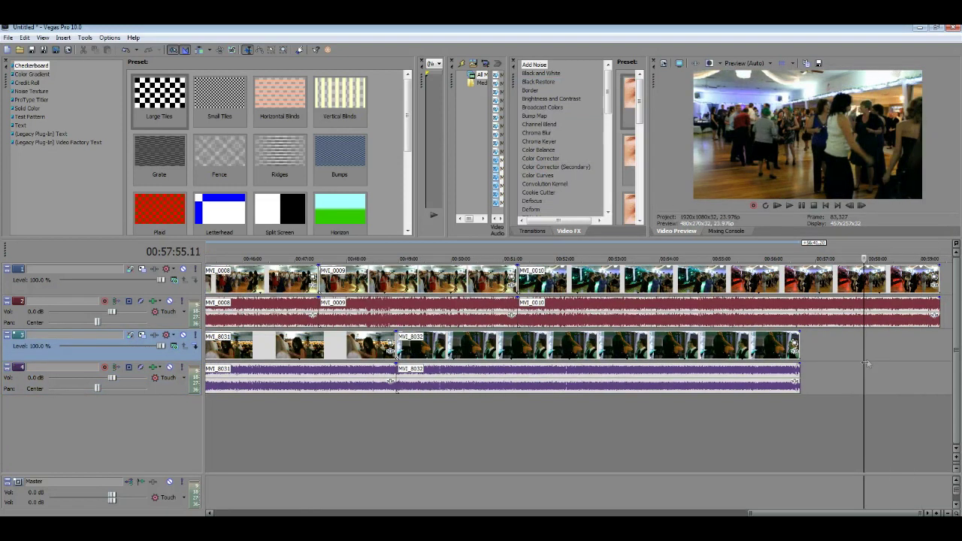
Step: Slide MVI_8032 on tracks 3–4 so it butts directly against MVI_8031
scroll(862, 366, down, 2)
drag(789, 347, 848, 348)
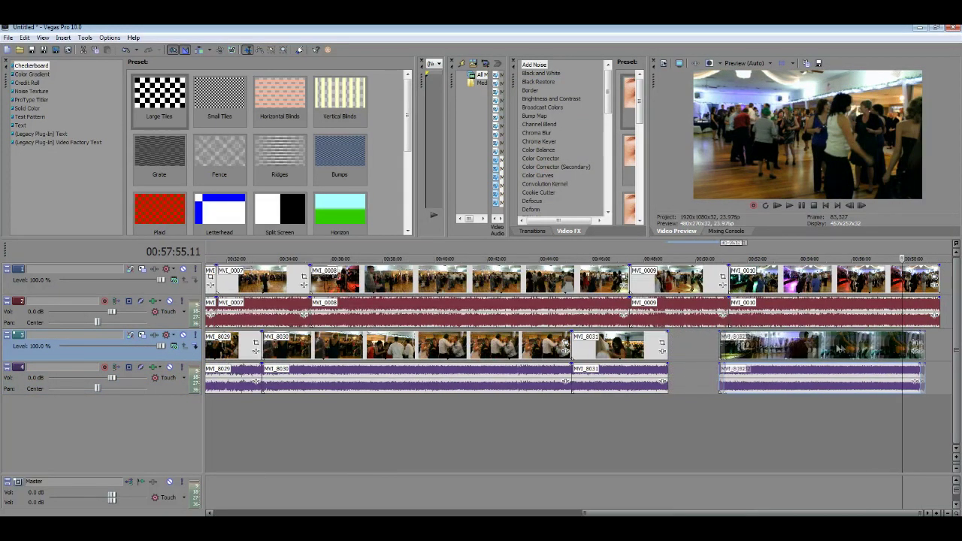
drag(827, 390, 765, 386)
scroll(765, 386, down, 3)
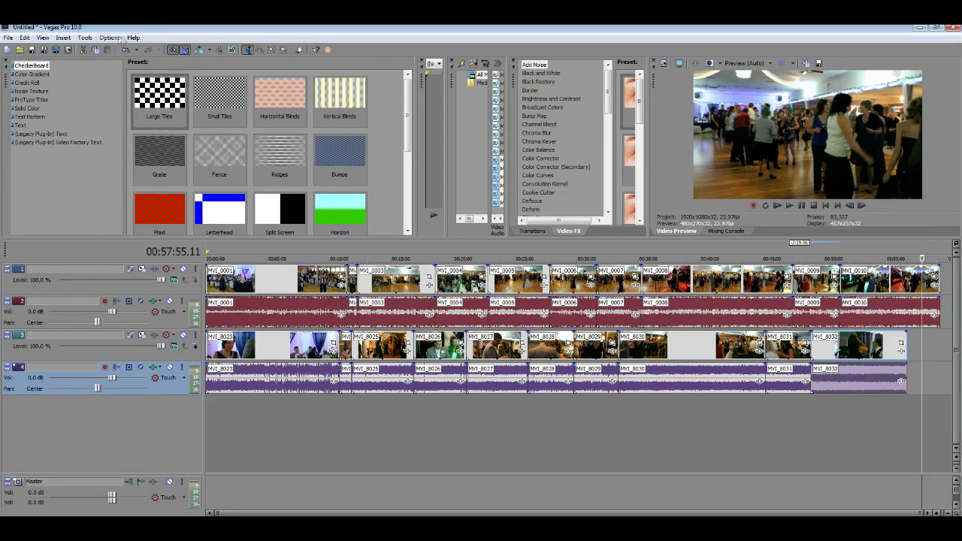
Step: Save As Pluraleyes Tut.veg and confirm replacing the existing file
click(9, 37)
click(25, 93)
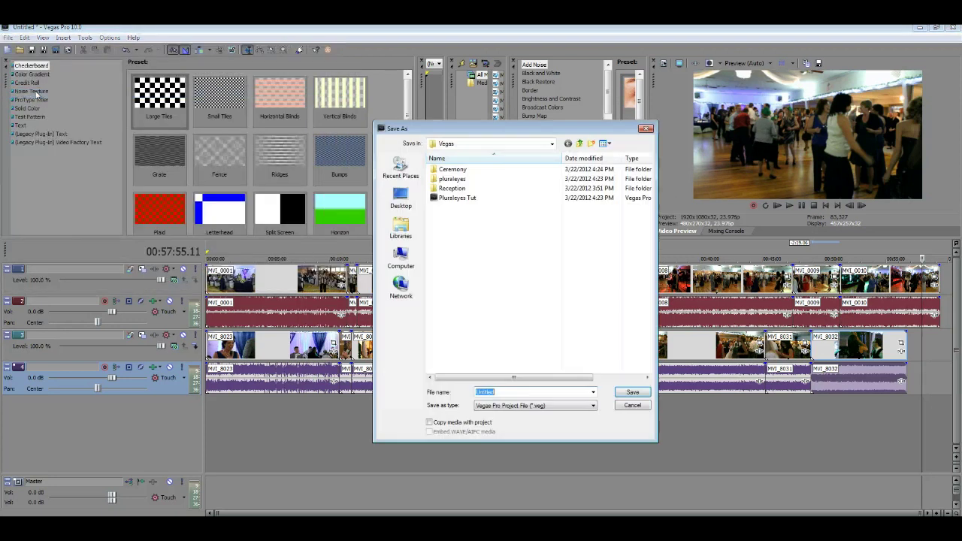
click(457, 198)
click(633, 393)
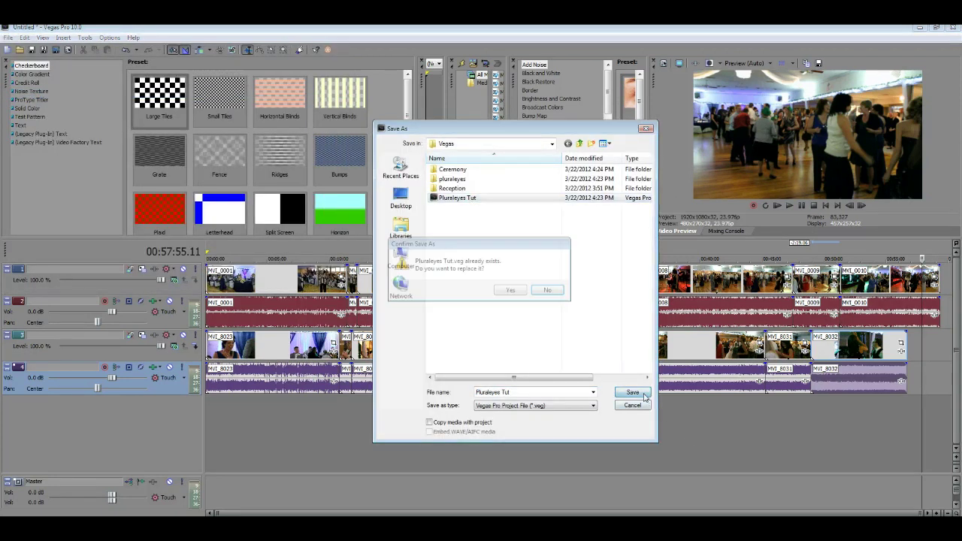
click(522, 292)
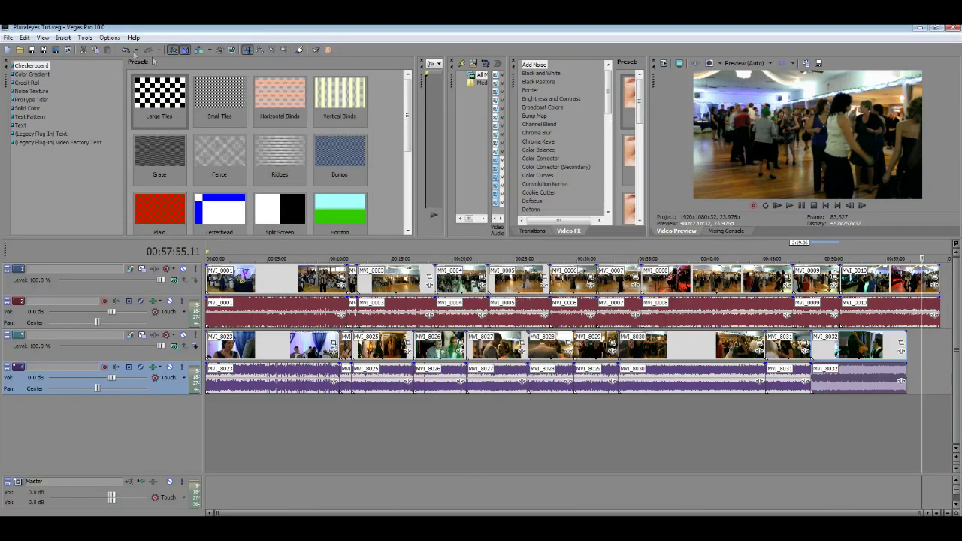
Step: Add the PluralEyes command to the Vegas toolbar through the Customize Toolbar dialog
click(84, 38)
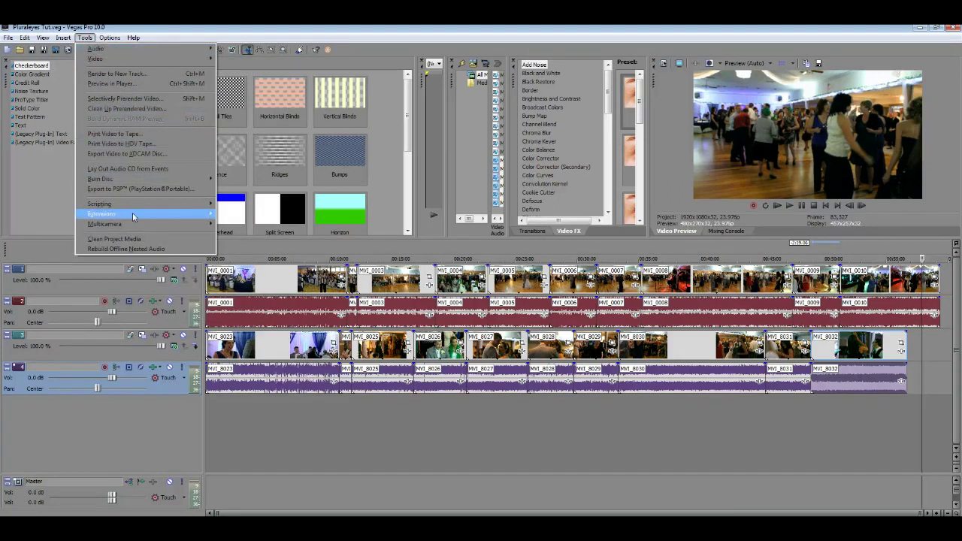
mouse_move(105, 214)
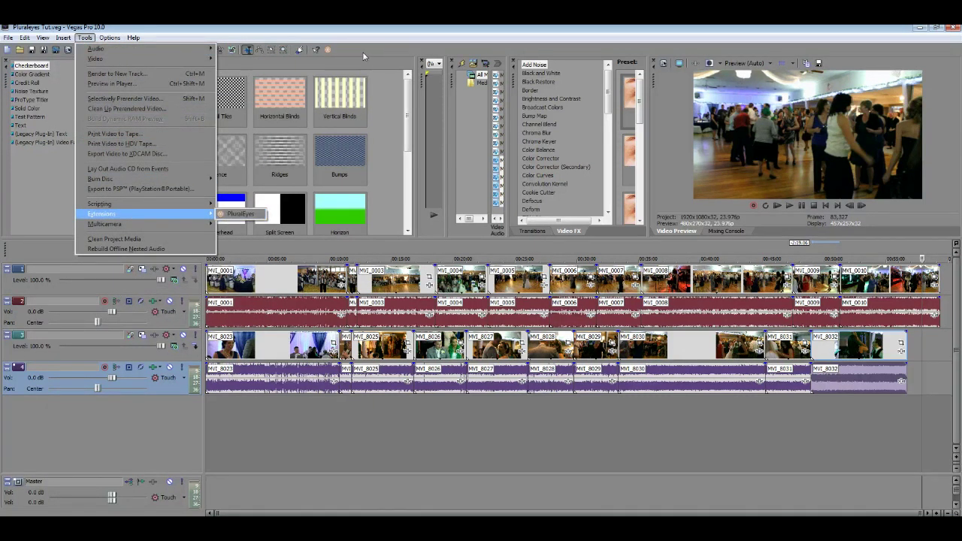
click(360, 51)
double_click(360, 51)
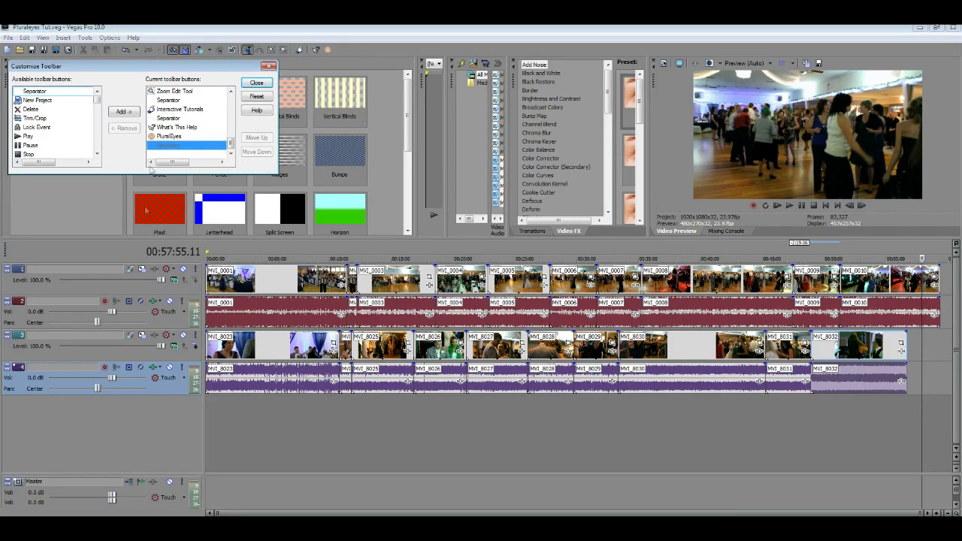
click(170, 137)
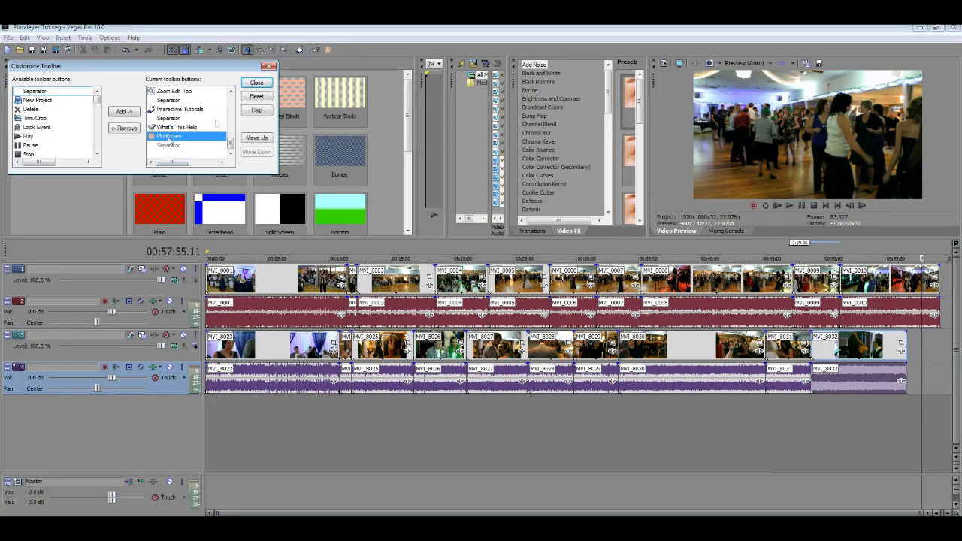
click(268, 67)
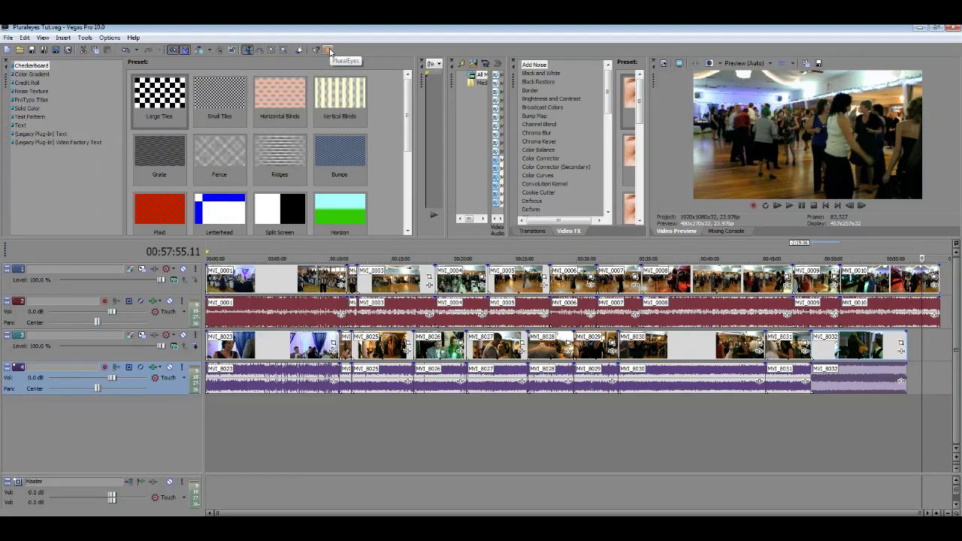
Step: Run PluralEyes with 'Events are in chronological order' checked and start the sync
click(330, 51)
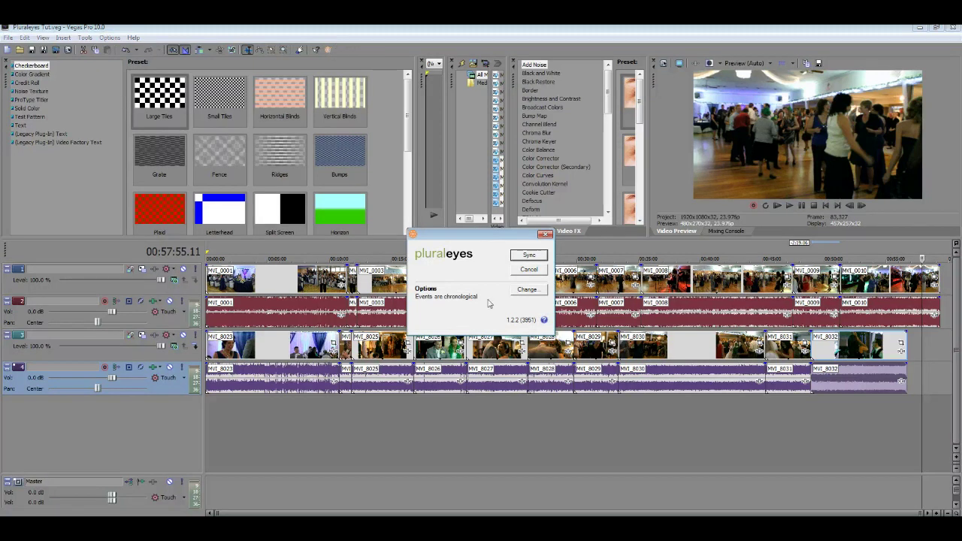
click(526, 291)
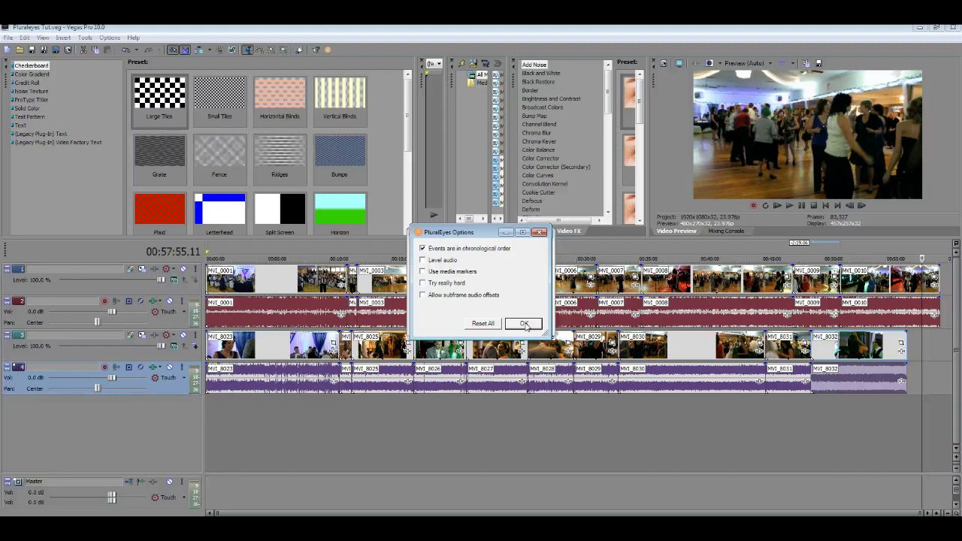
click(525, 325)
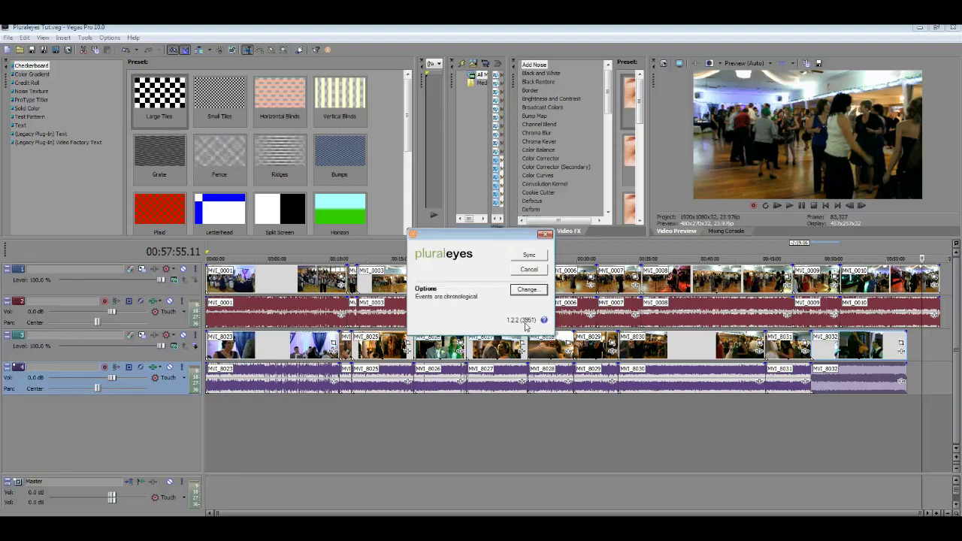
click(529, 256)
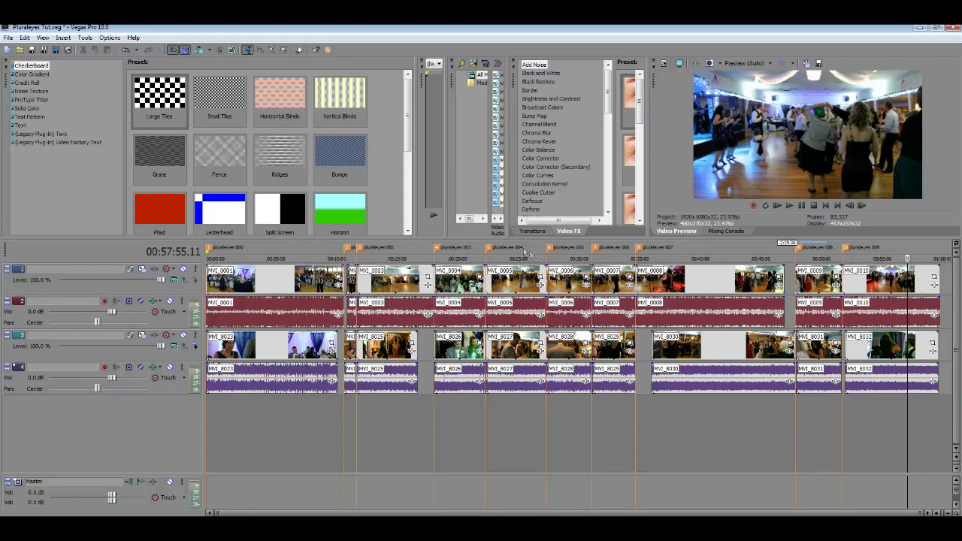
click(729, 315)
key(space)
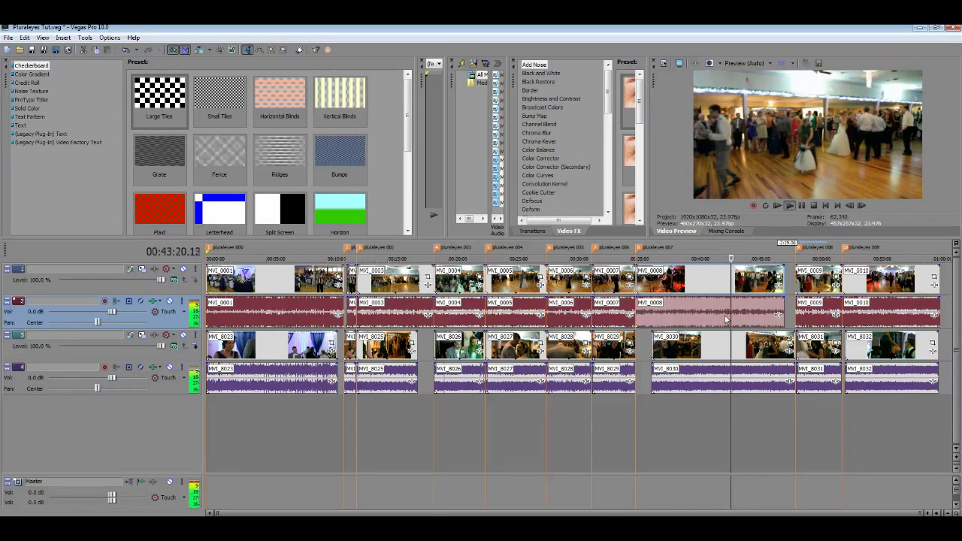
key(Return)
click(399, 280)
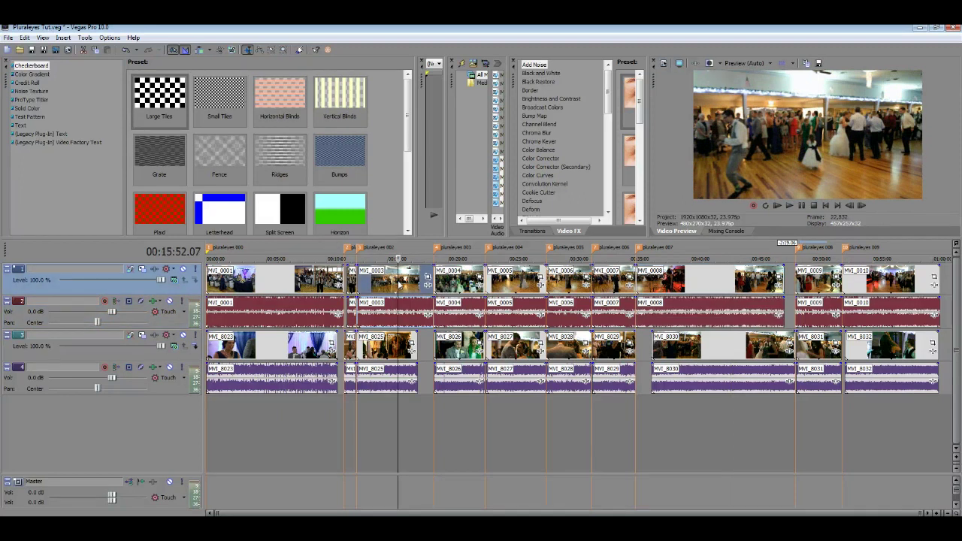
click(318, 289)
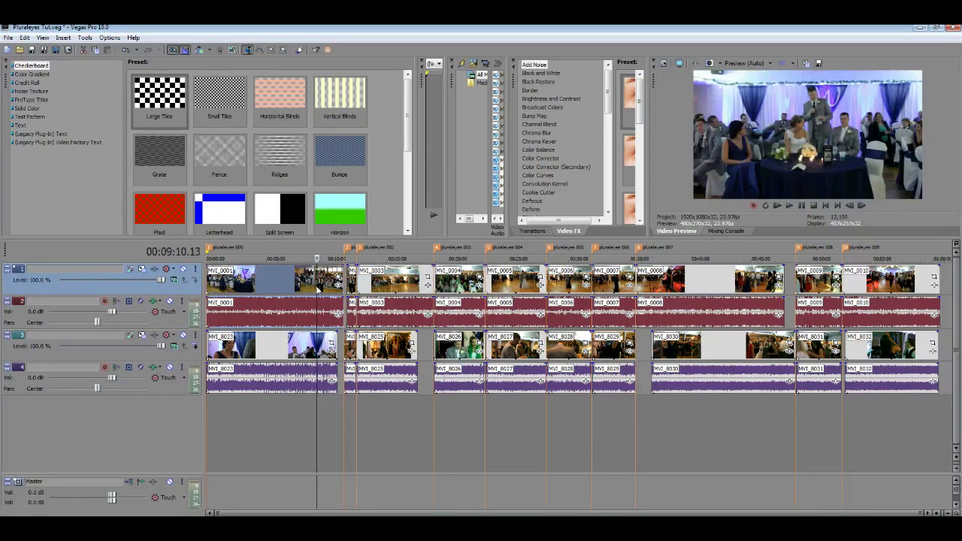
key(space)
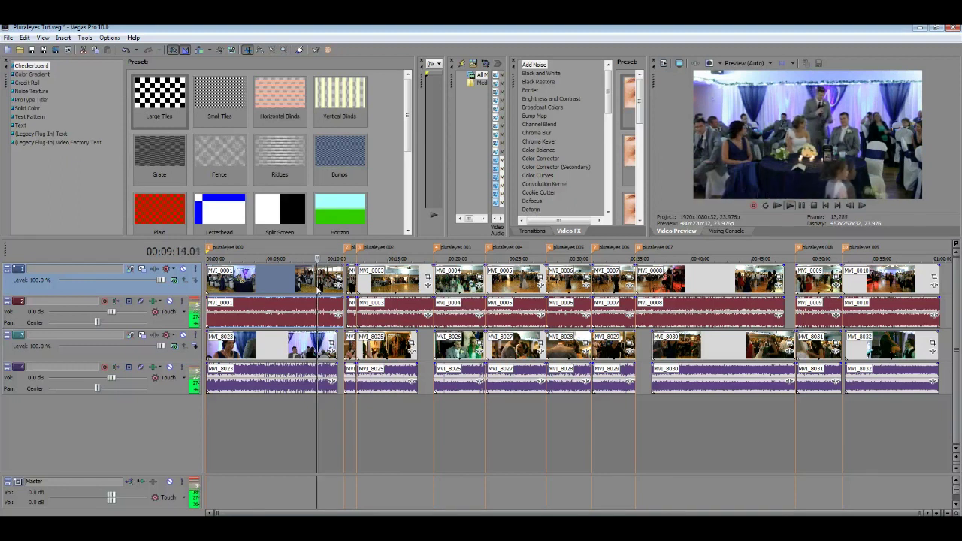
key(Return)
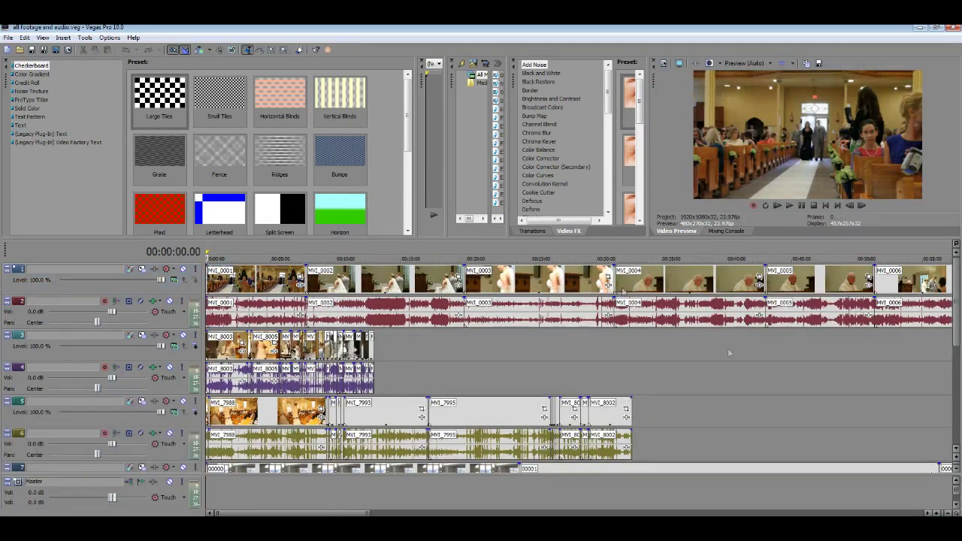
Step: Scroll and zoom the wedding timeline, from two minutes in to the end of the media
click(230, 275)
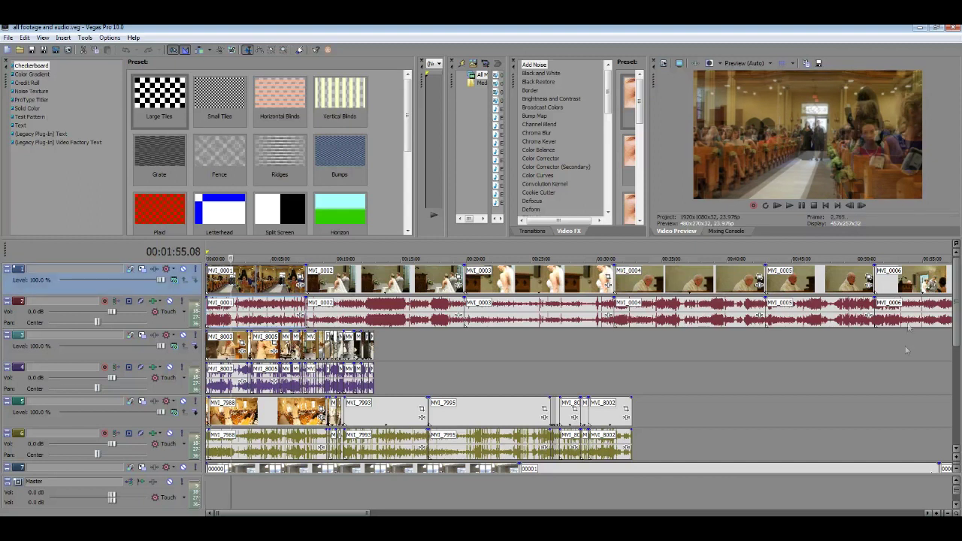
drag(953, 321, 947, 407)
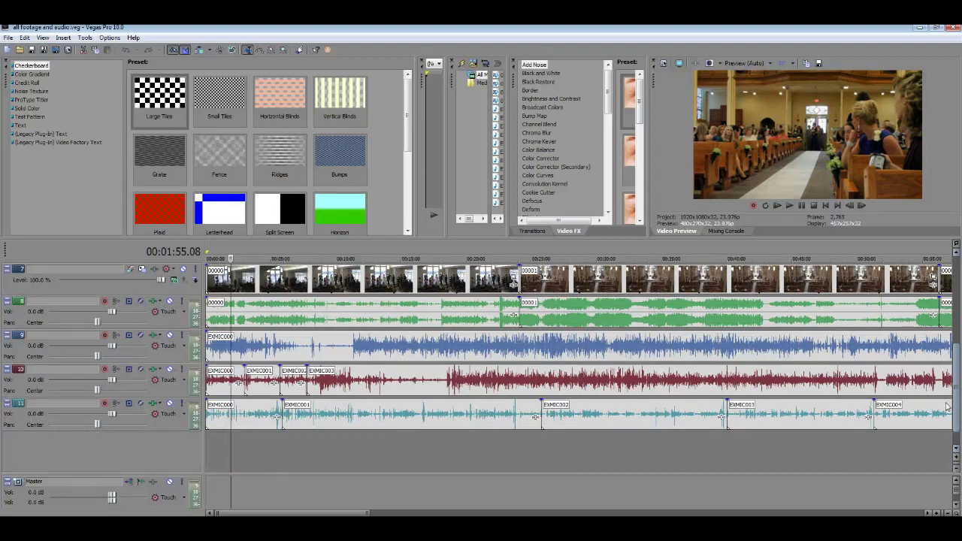
scroll(547, 343, up, 5)
scroll(547, 344, down, 5)
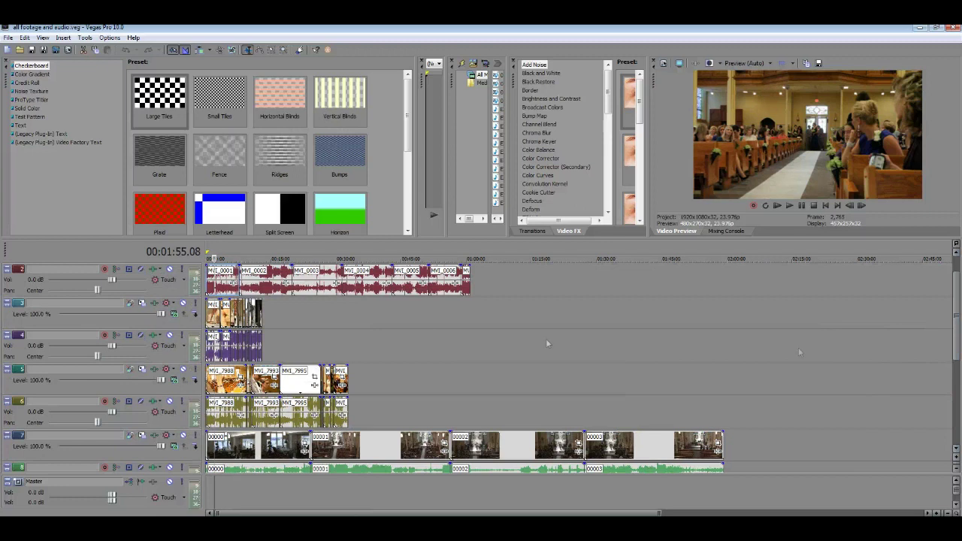
drag(957, 346, 957, 331)
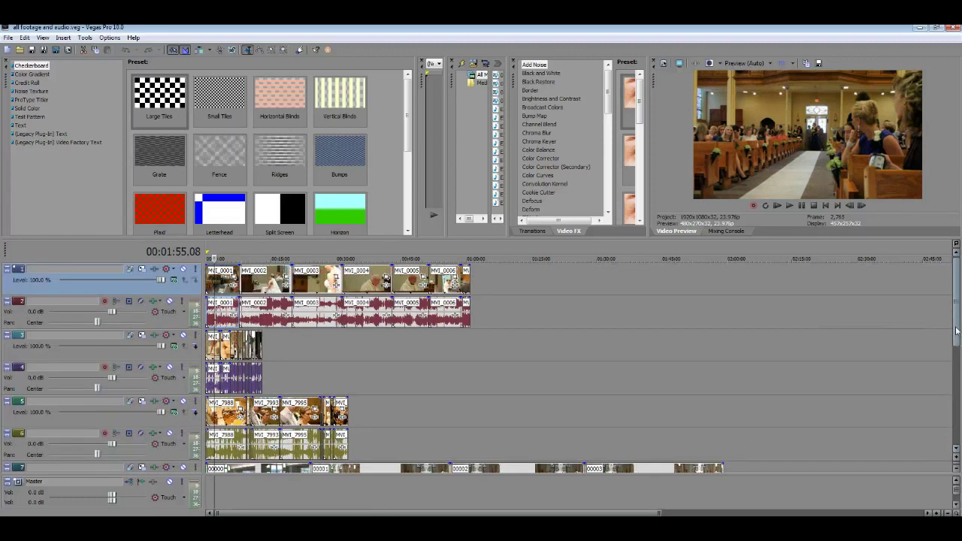
scroll(732, 405, down, 3)
scroll(732, 406, up, 2)
click(732, 405)
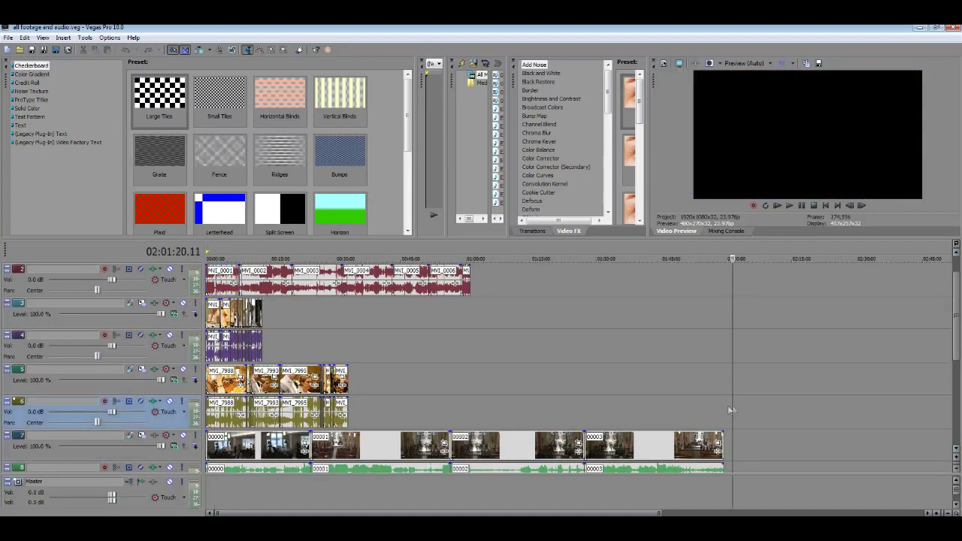
key(End)
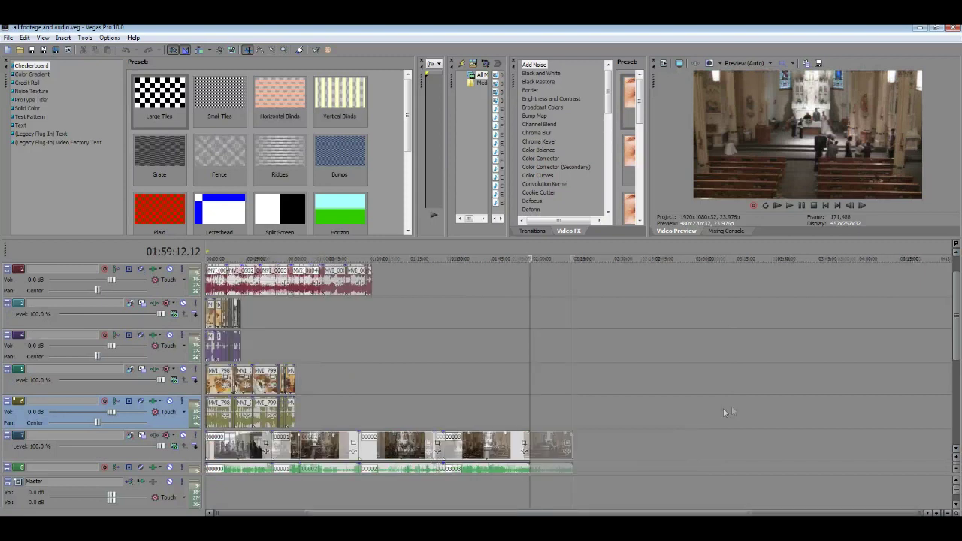
Step: Review the clips around the one-hour mark and between 13 and 16 minutes in
click(371, 309)
scroll(422, 322, up, 3)
scroll(339, 320, down, 1)
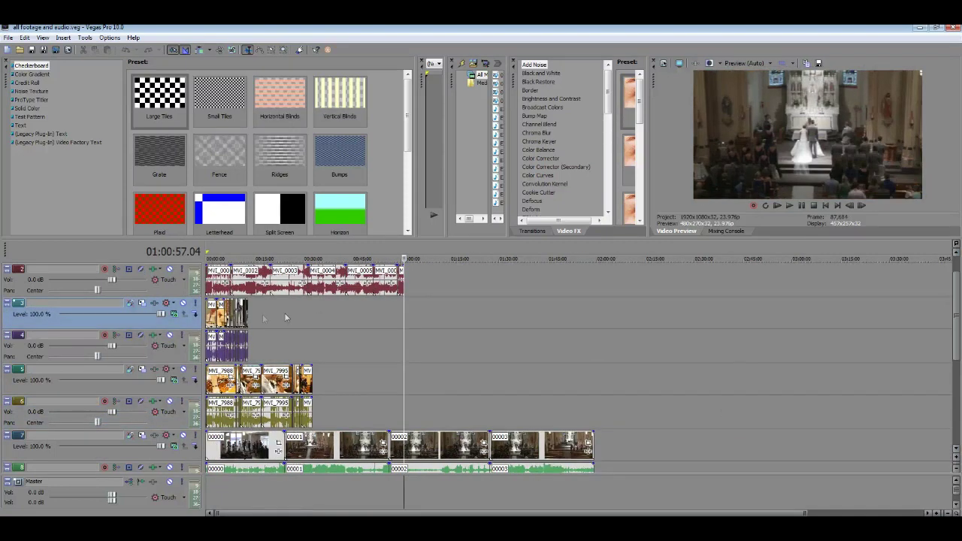
click(256, 320)
scroll(256, 320, up, 3)
scroll(256, 320, up, 3)
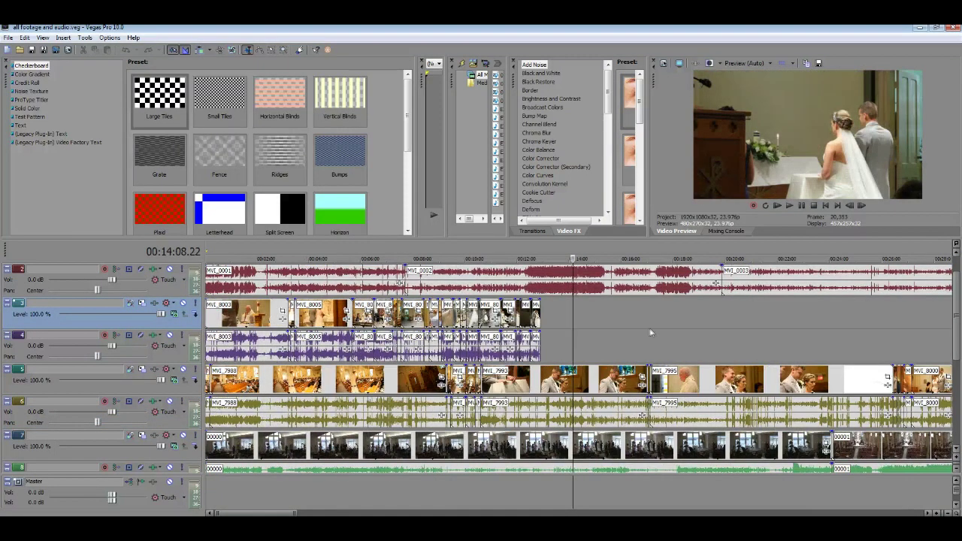
click(549, 334)
scroll(587, 335, down, 2)
scroll(482, 333, down, 2)
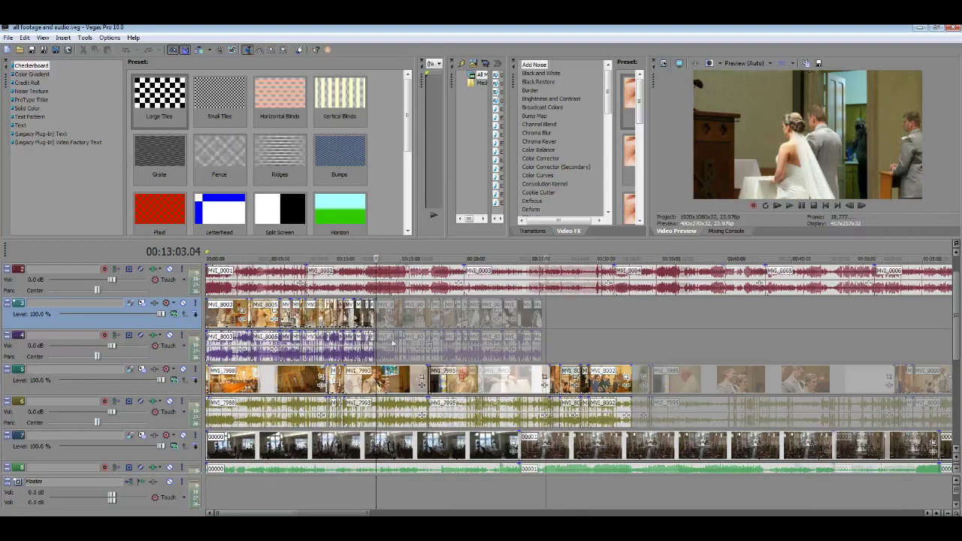
scroll(633, 321, up, 2)
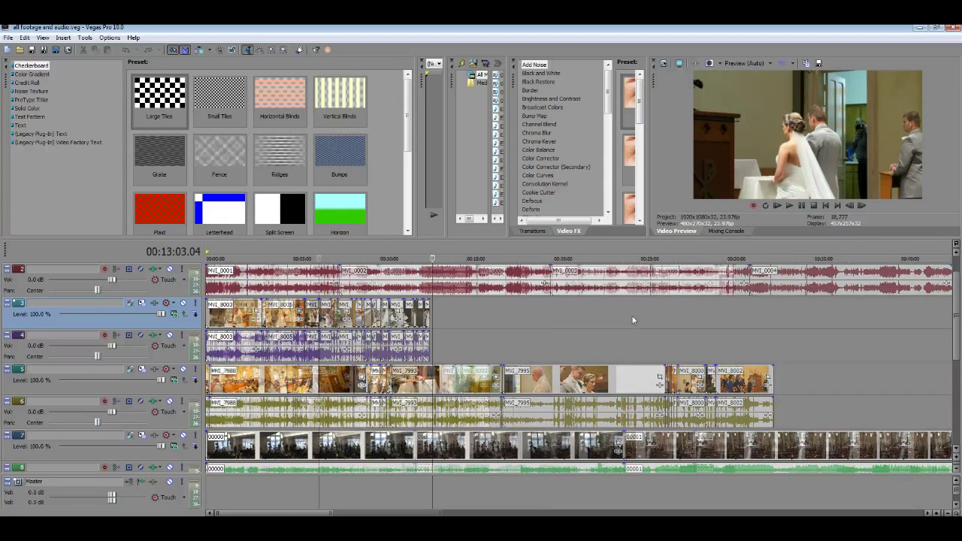
scroll(633, 321, up, 2)
click(681, 337)
scroll(698, 338, down, 4)
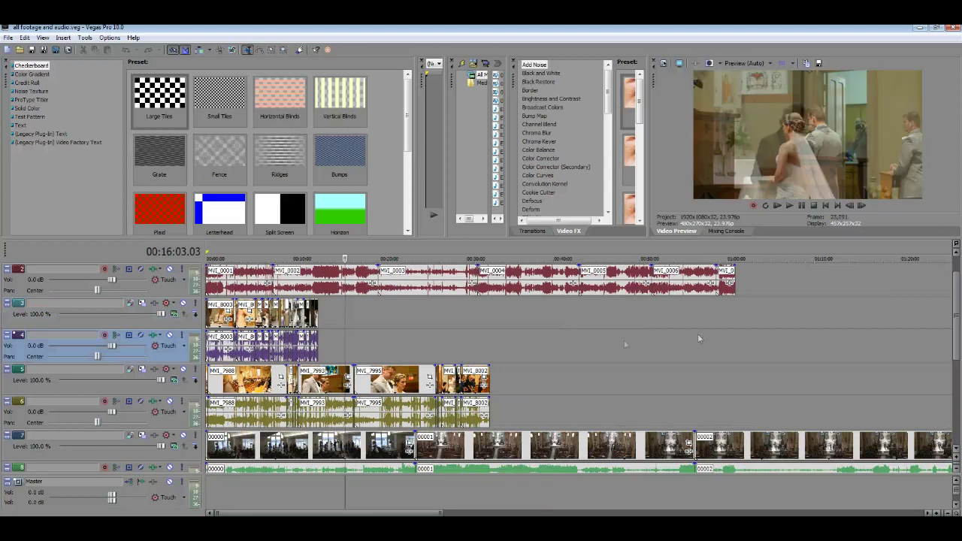
scroll(698, 334, down, 3)
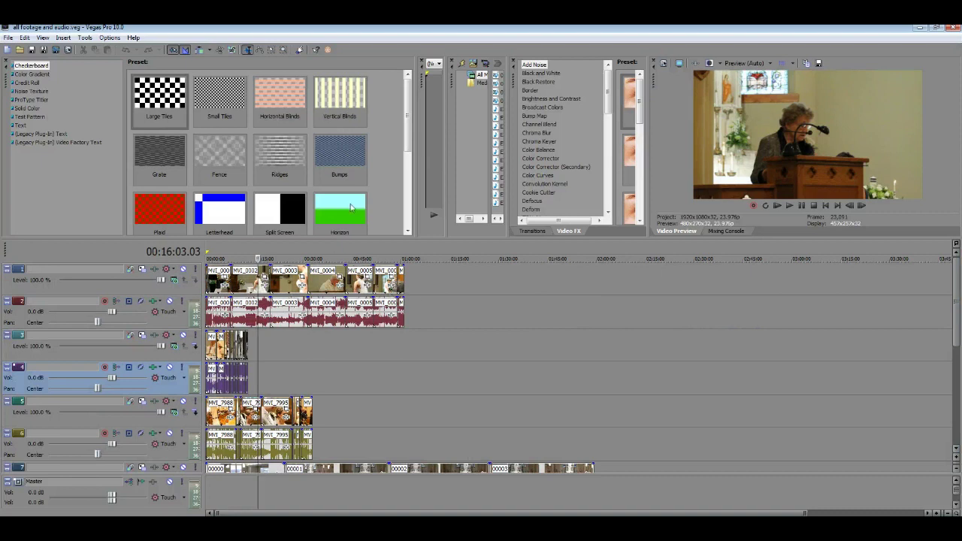
Step: Inspect camera track 5 near 12 minutes and 1:38, then launch PluralEyes from the toolbar
click(608, 347)
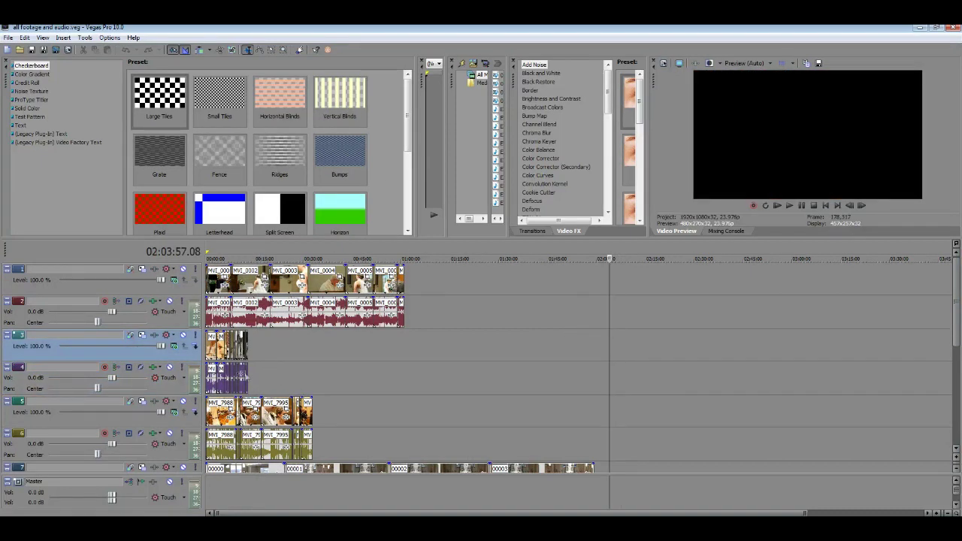
click(246, 376)
scroll(546, 389, up, 5)
scroll(546, 389, down, 5)
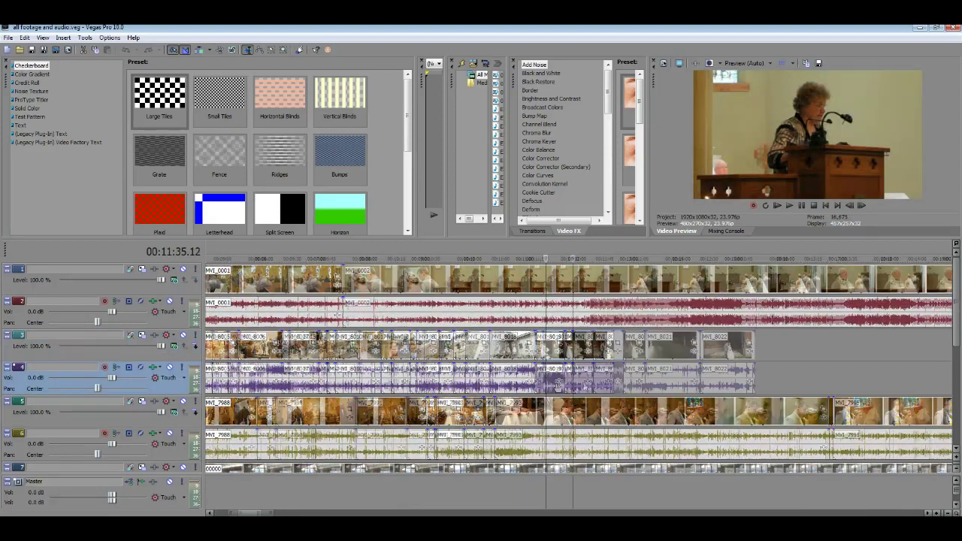
drag(451, 375, 456, 376)
scroll(503, 357, up, 3)
scroll(526, 355, down, 5)
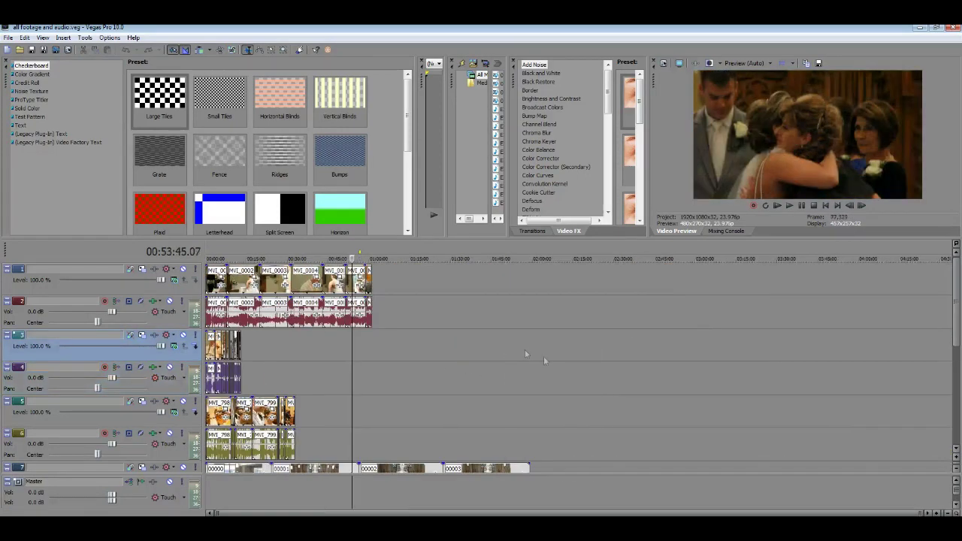
click(449, 408)
click(473, 406)
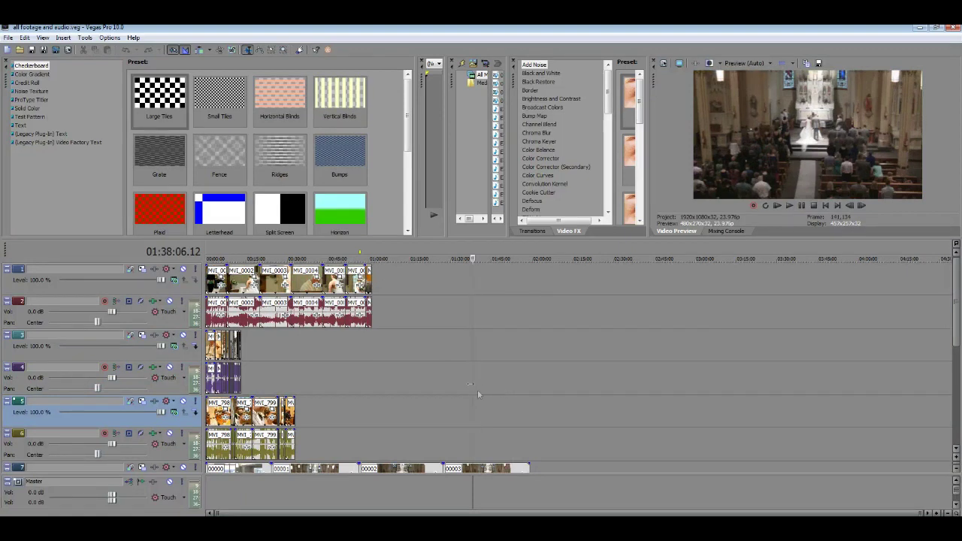
click(331, 51)
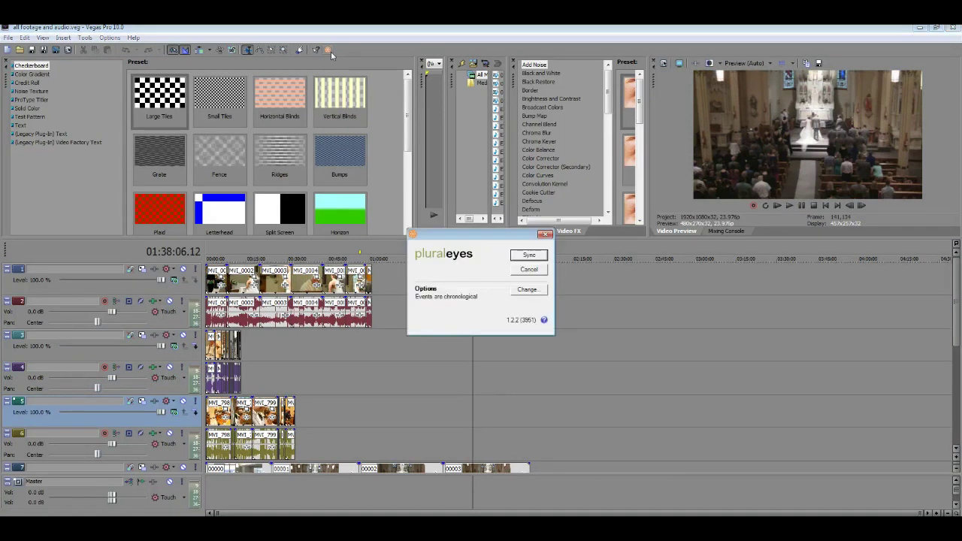
Step: Confirm 'Events are in chronological order' in PluralEyes options and sync all clips by audio
click(518, 292)
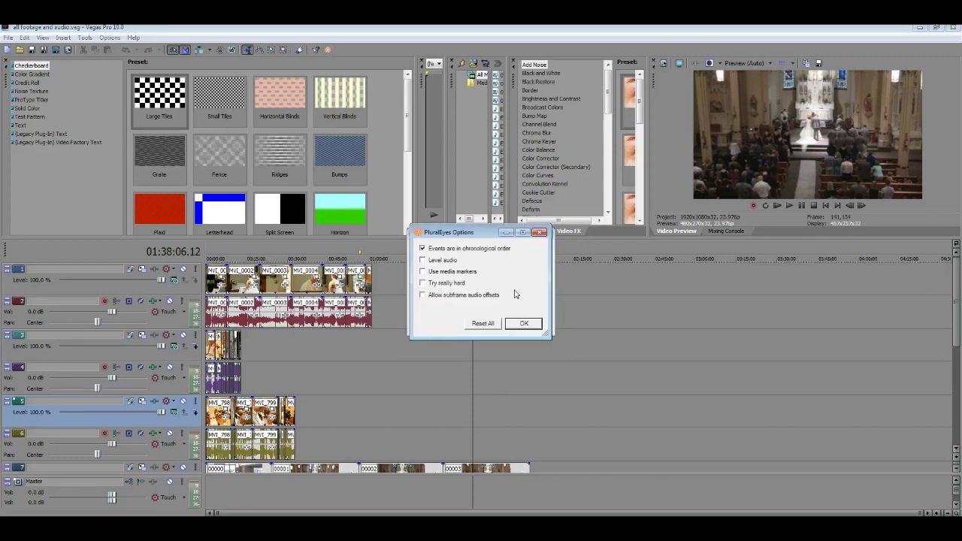
click(524, 323)
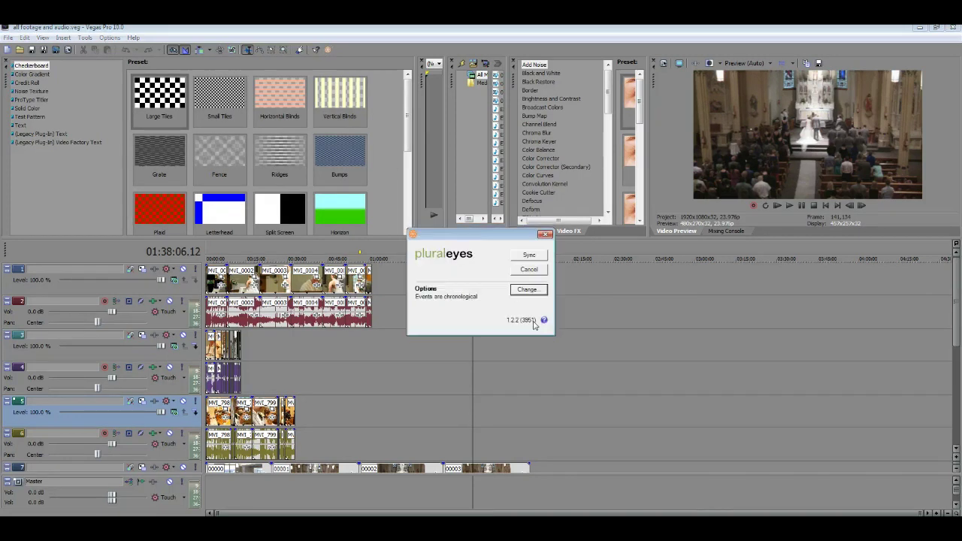
click(538, 258)
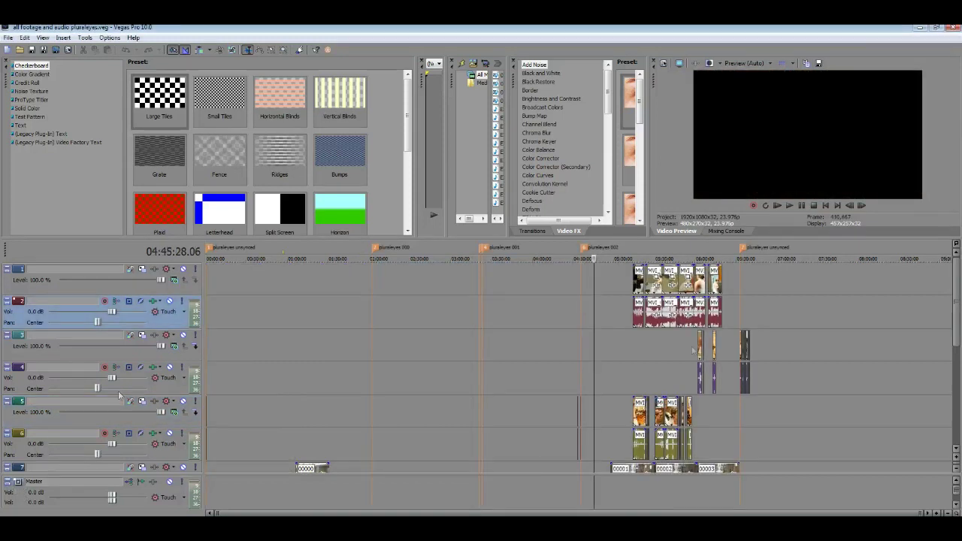
scroll(946, 337, down, 3)
scroll(946, 336, down, 1)
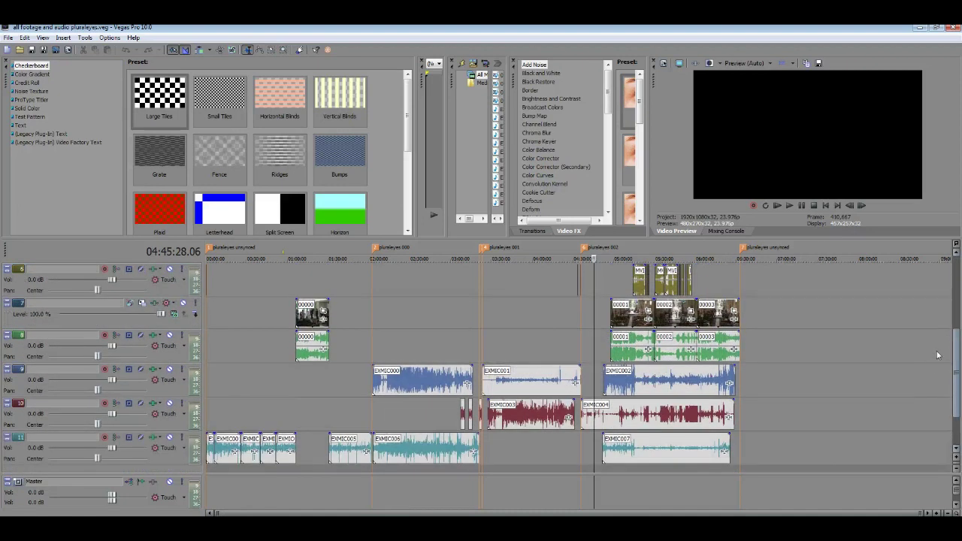
scroll(946, 348, up, 2)
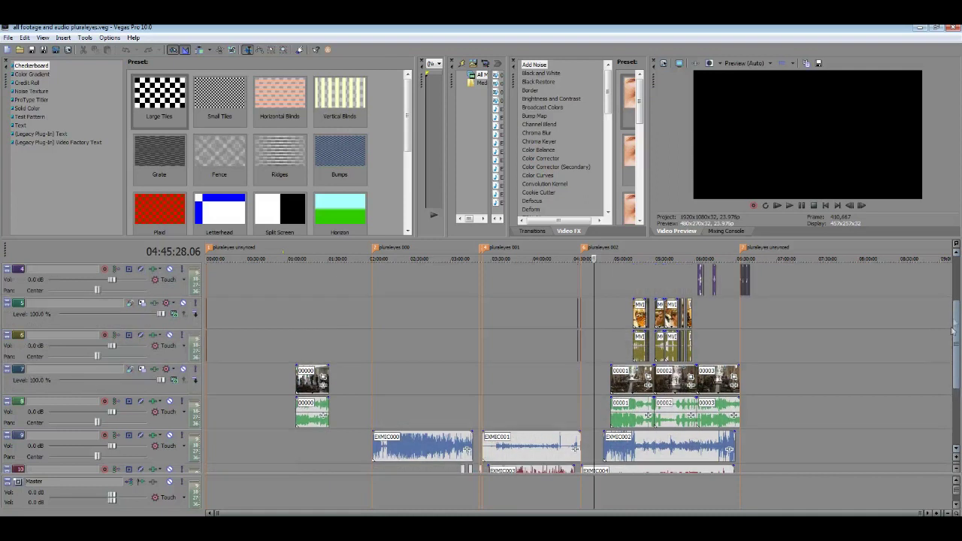
click(616, 344)
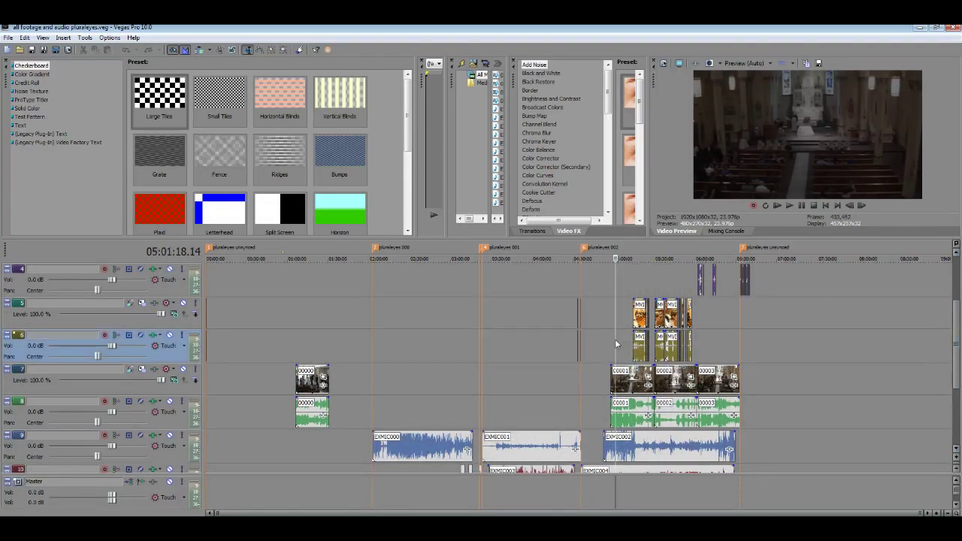
scroll(616, 344, up, 5)
click(691, 380)
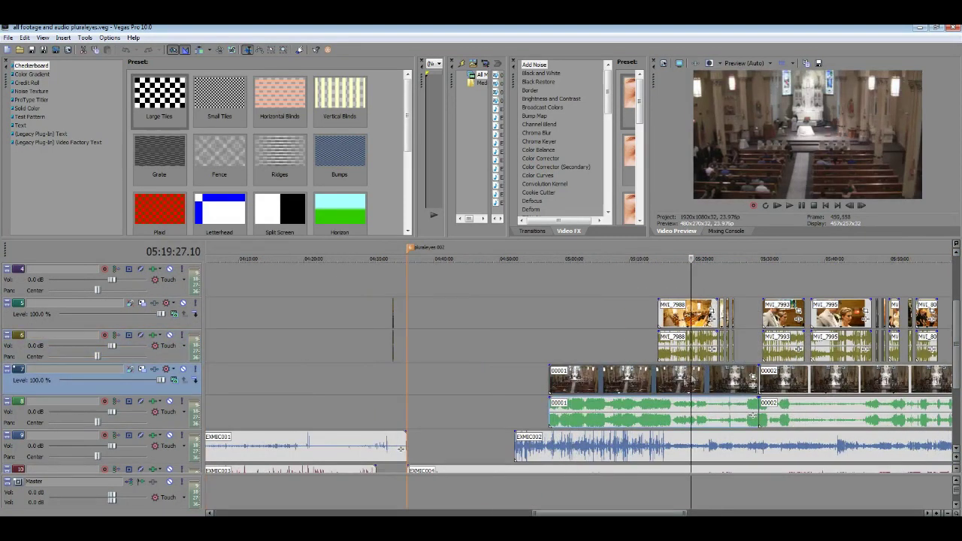
scroll(959, 297, up, 3)
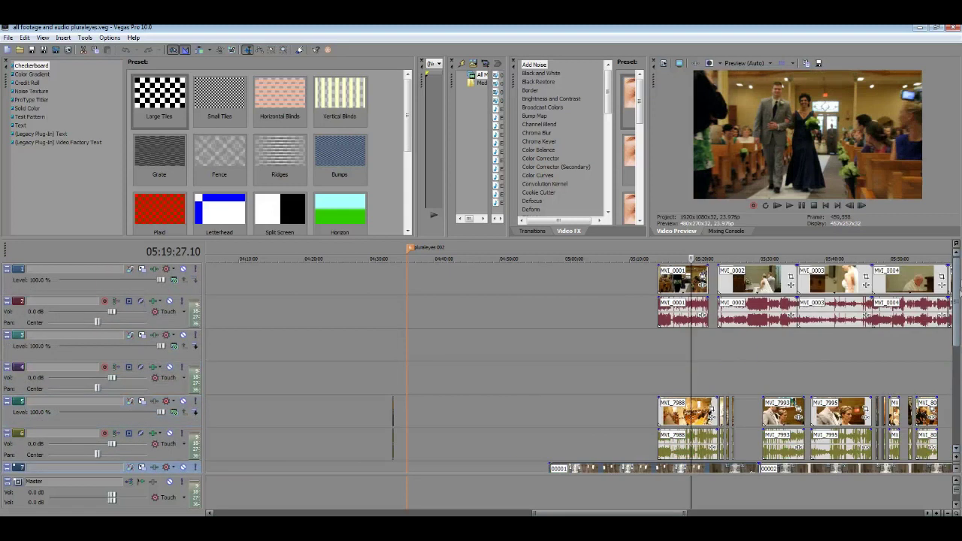
click(768, 282)
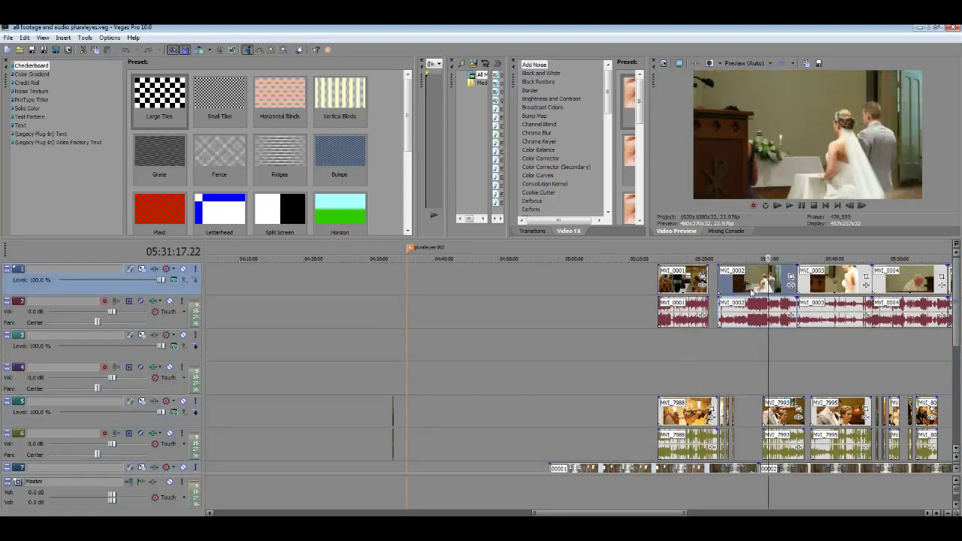
scroll(952, 303, down, 1)
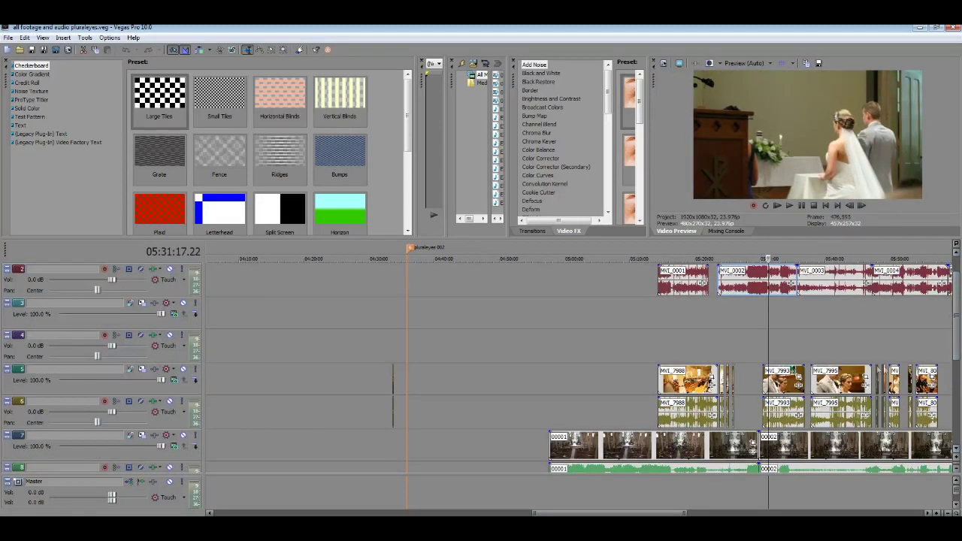
click(878, 380)
scroll(662, 385, up, 10)
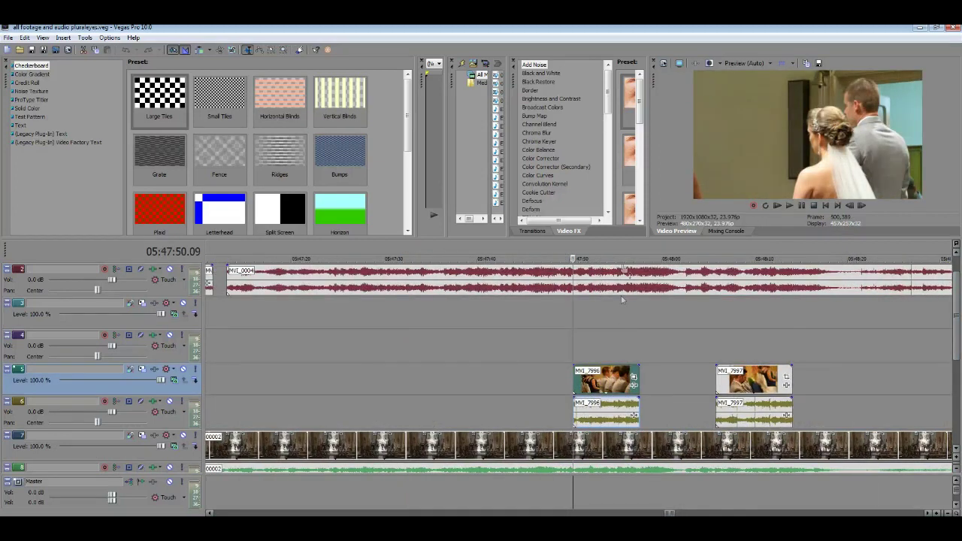
click(602, 338)
scroll(643, 338, down, 2)
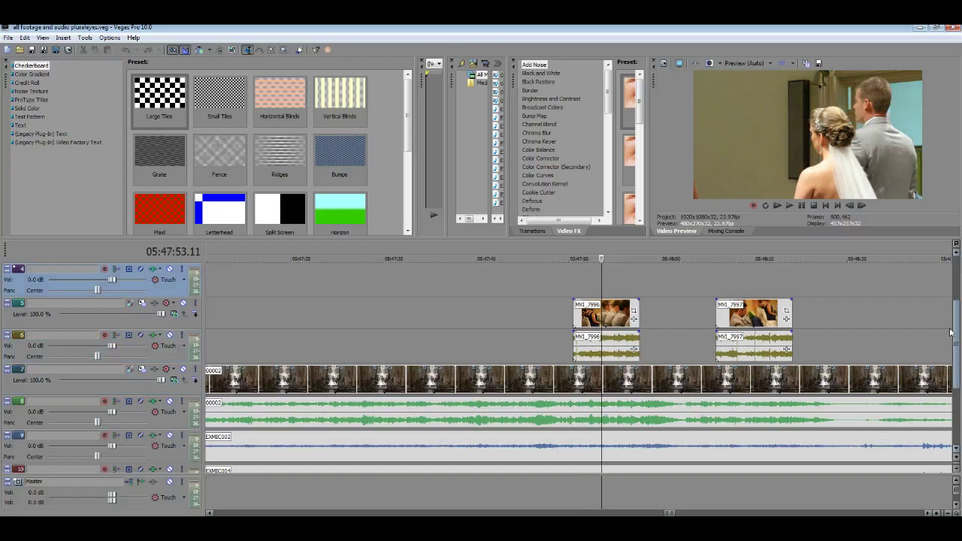
scroll(642, 338, down, 3)
scroll(677, 380, down, 4)
scroll(676, 380, down, 3)
scroll(674, 379, down, 3)
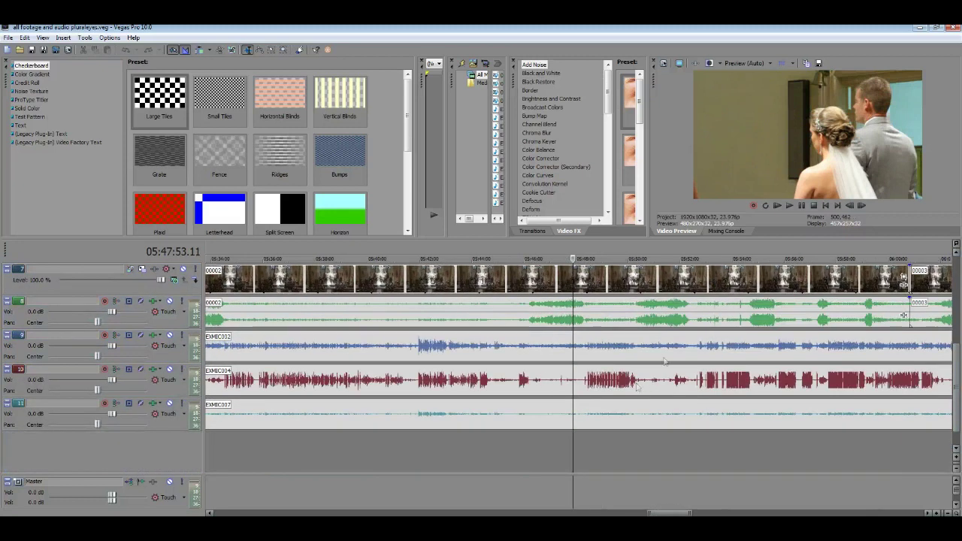
scroll(827, 420, down, 3)
scroll(895, 406, down, 2)
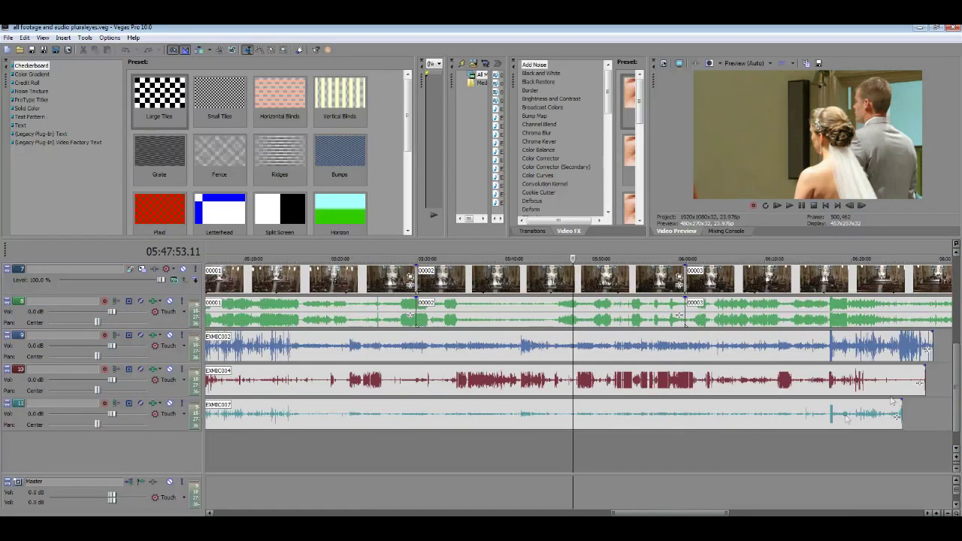
scroll(953, 390, up, 5)
scroll(953, 390, up, 2)
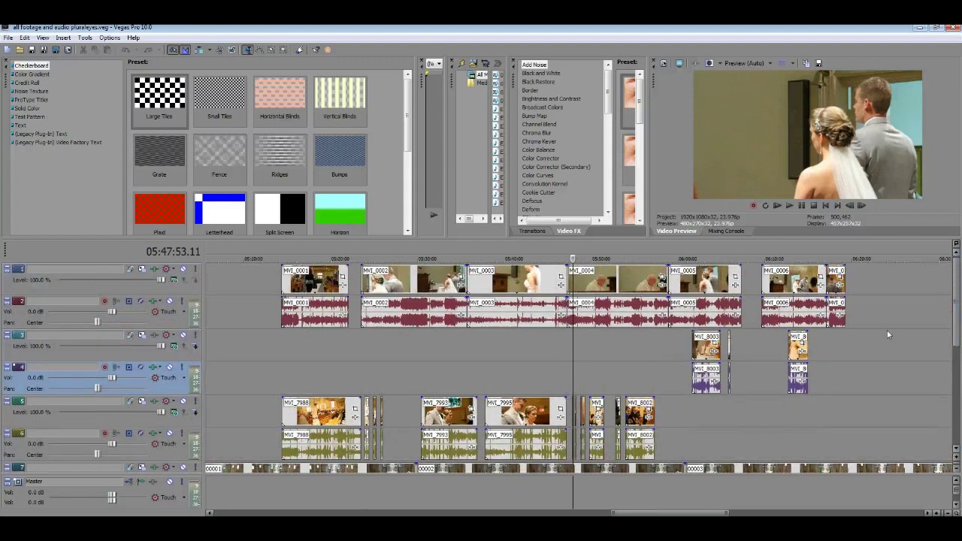
scroll(888, 329, down, 3)
scroll(617, 369, up, 1)
scroll(616, 367, up, 2)
click(617, 364)
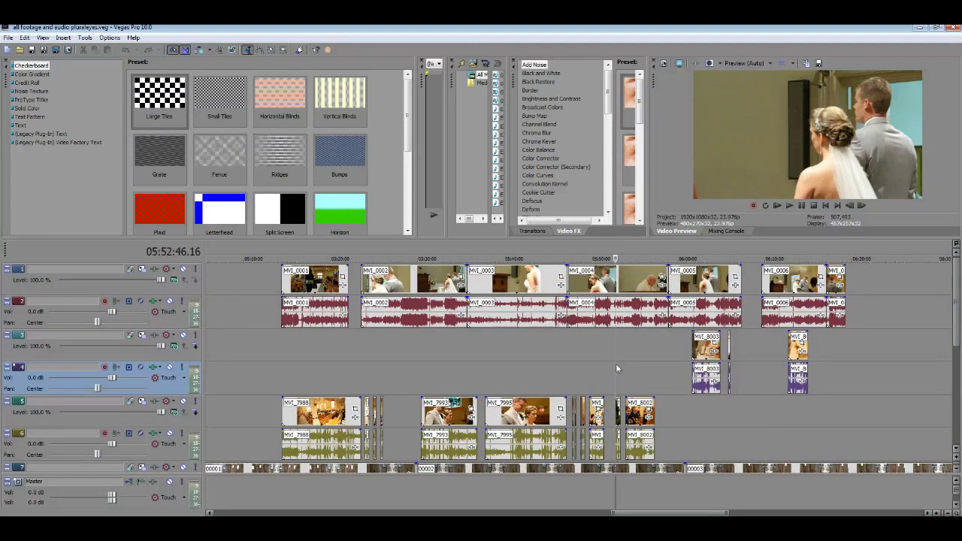